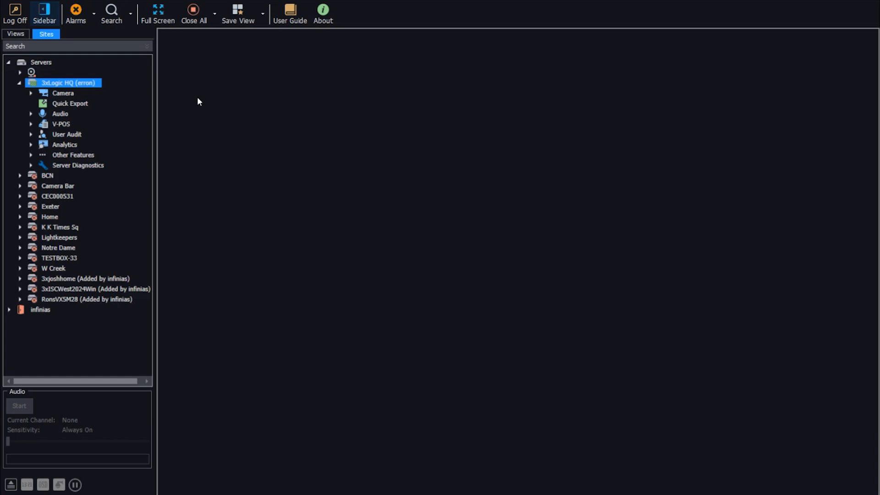
Step: Open the server settings of the 3xLogic HQ site and go to its user management section
right_click(68, 86)
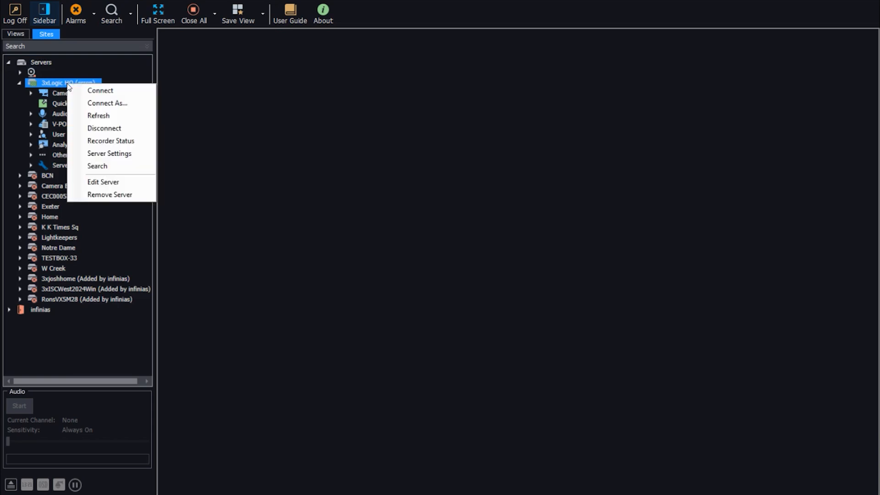
click(136, 157)
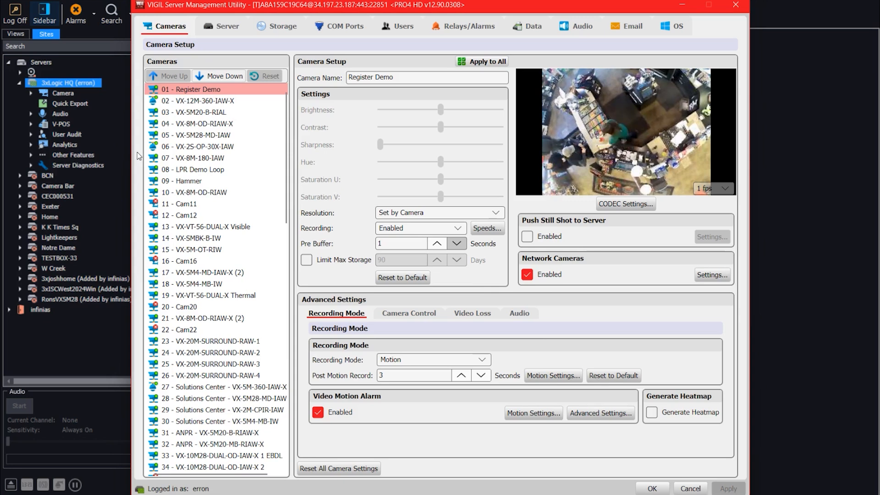
mouse_move(260, 206)
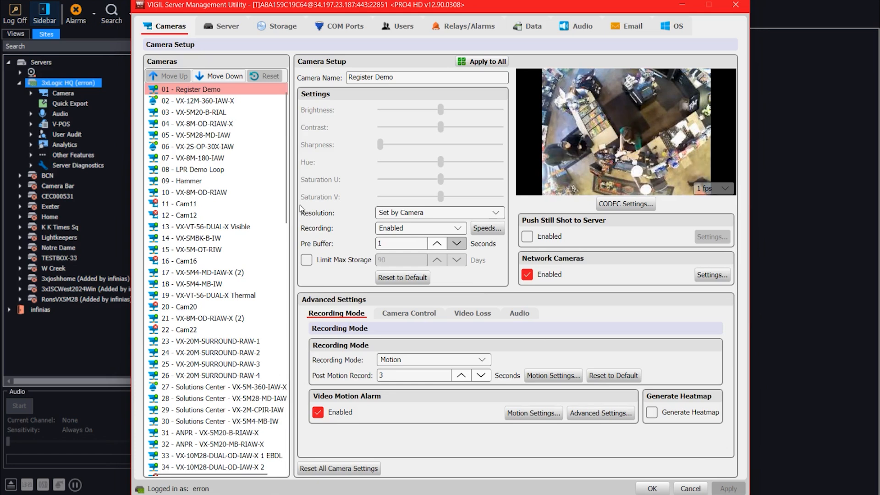
click(403, 28)
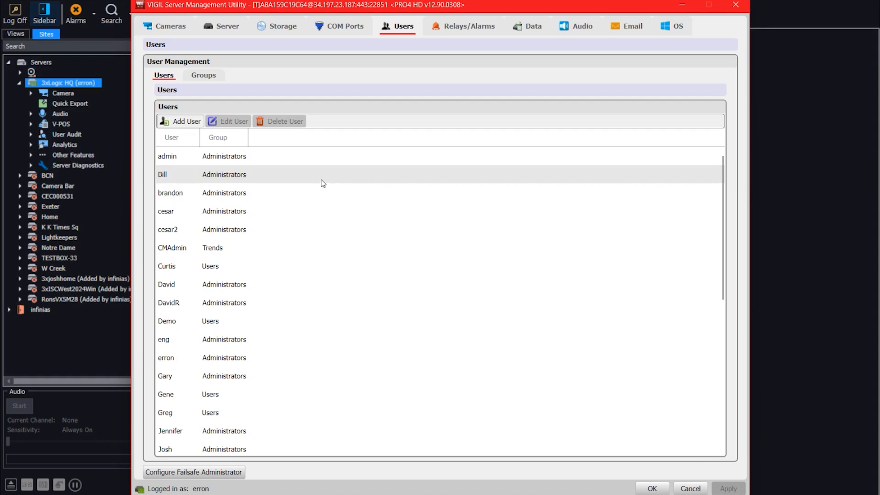
Step: Check which groups can be assigned in the form for a new user, and leave it without creating one
click(190, 122)
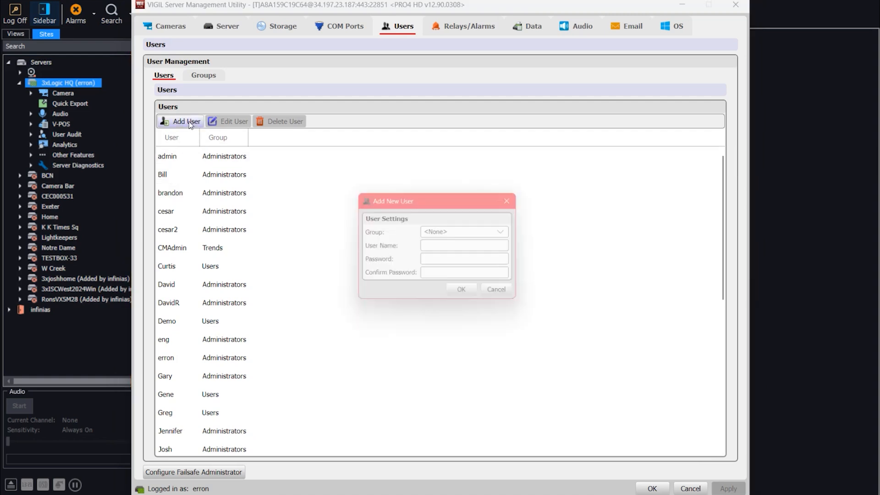
click(459, 235)
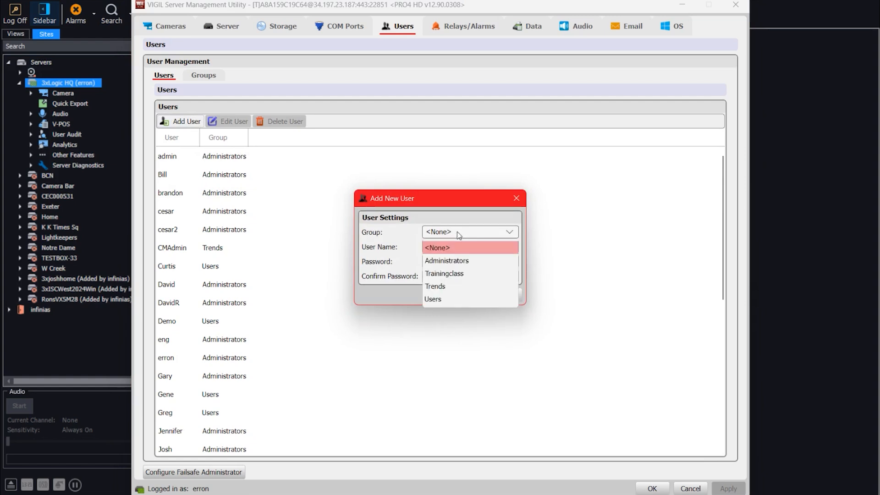
click(453, 216)
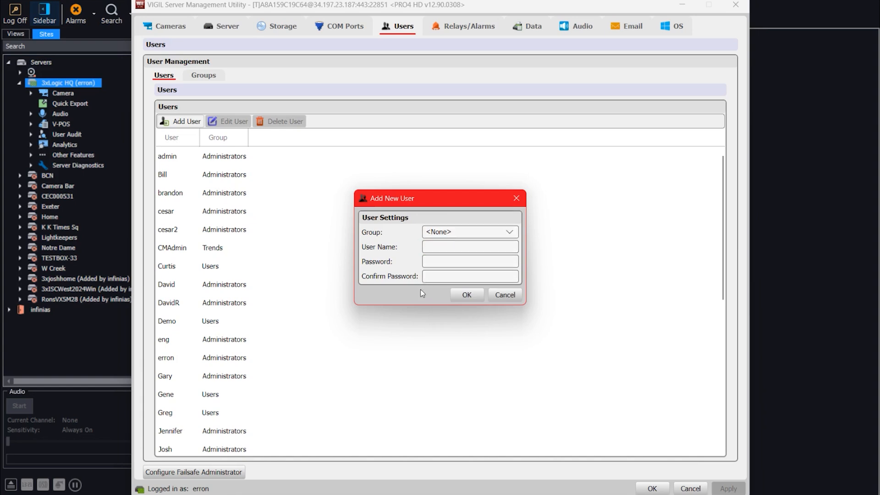
click(504, 296)
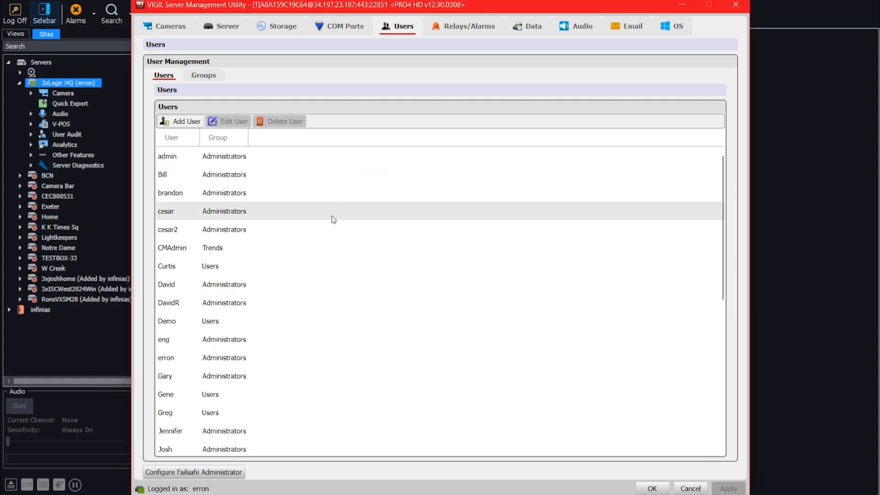
Step: Create a new user group named test
click(203, 76)
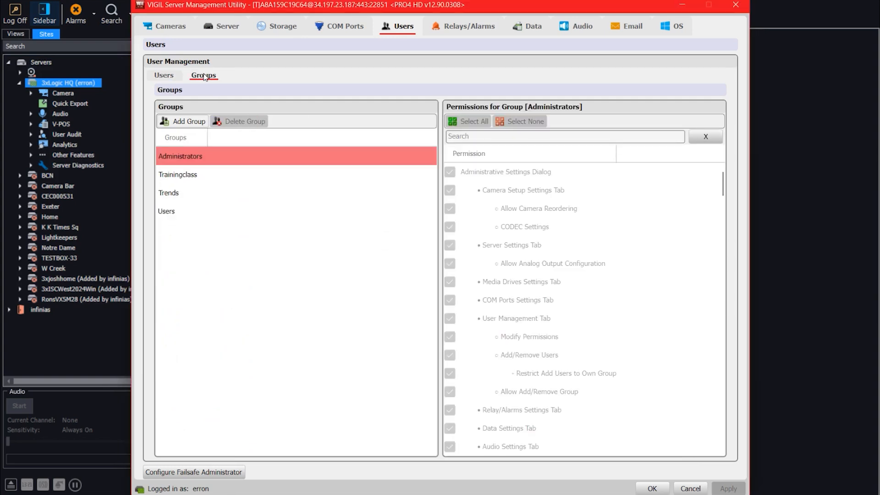
click(188, 121)
text(test)
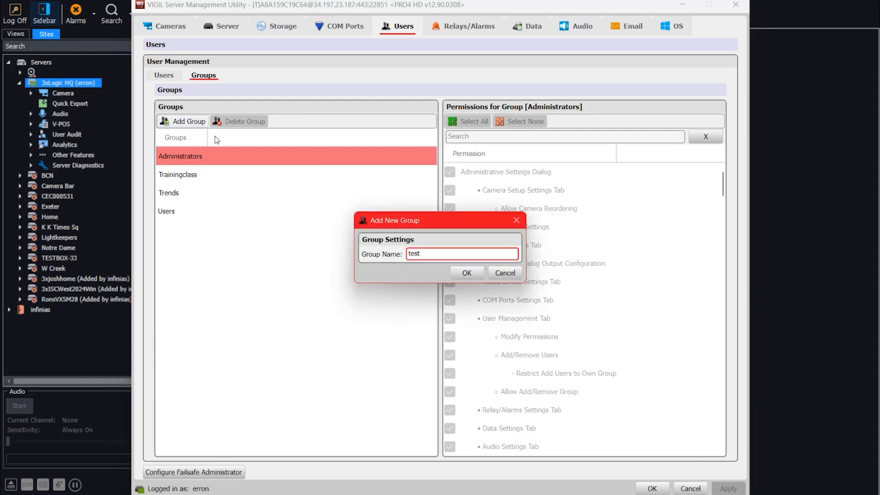
click(466, 273)
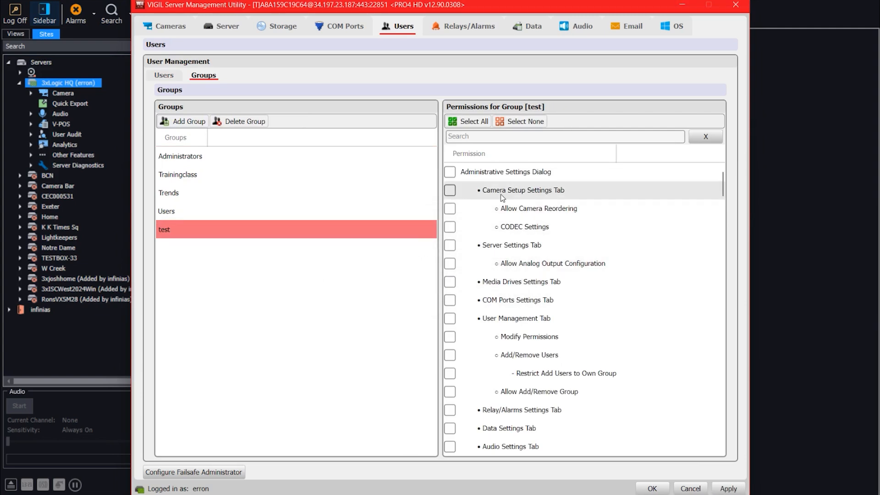
Step: Grant the test group the Administrative Settings Dialog permissions, excluding Server Settings Tab and Media Drives Settings Tab
scroll(505, 239, down, 3)
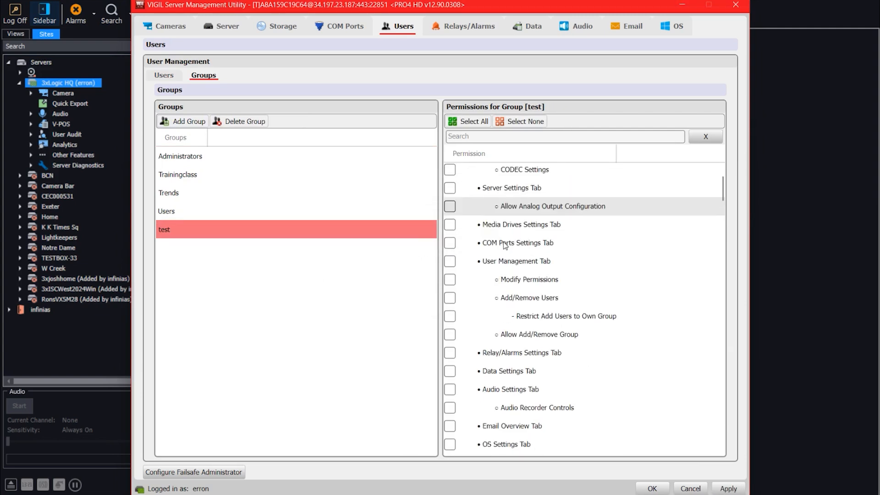
scroll(503, 244, up, 3)
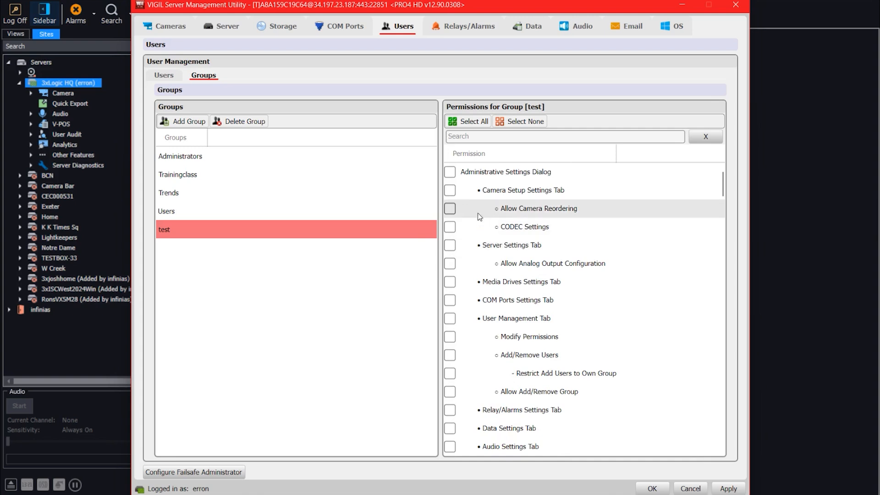
click(450, 172)
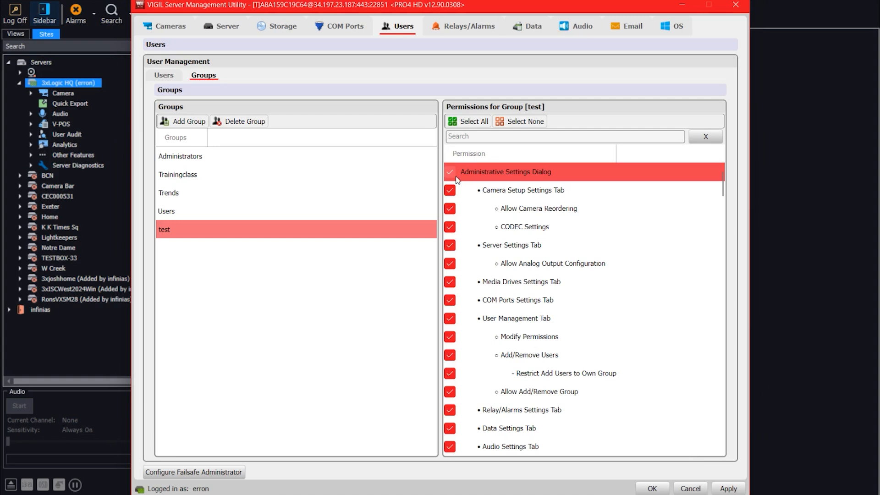
click(450, 245)
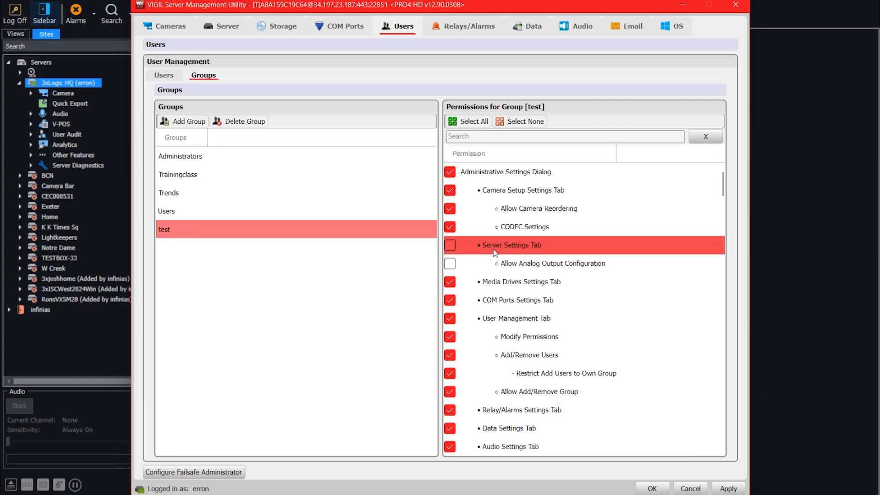
click(450, 282)
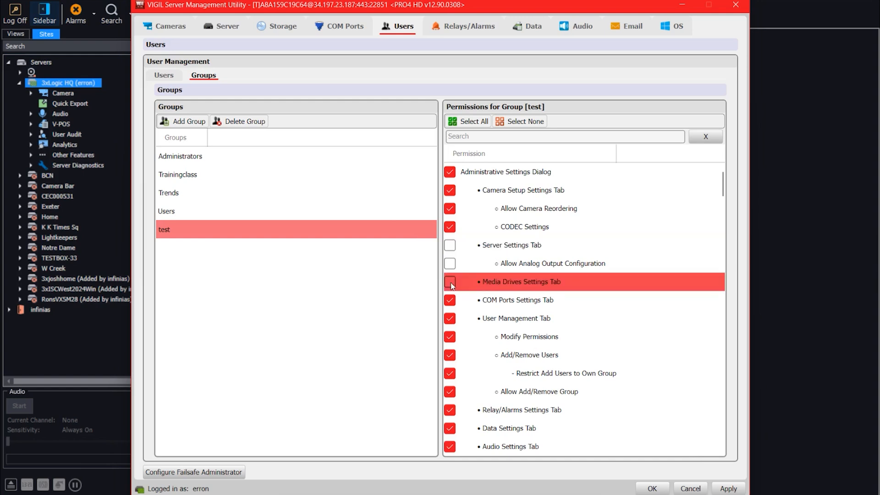
Step: Limit the test group's User Management Tab permissions to Add/Remove Users with Restrict Add Users to Own Group
click(450, 319)
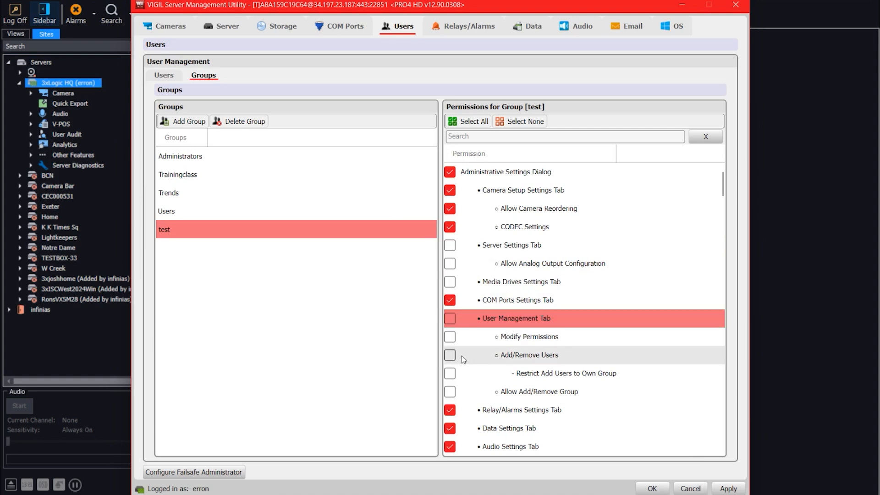
click(449, 355)
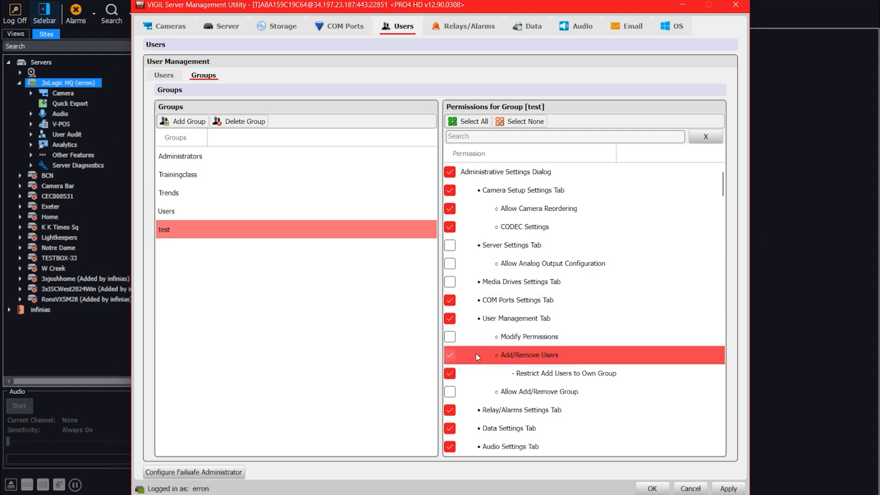
click(458, 372)
Step: Grant the test group the Allow Live View and Allow Sub Stream on Live (Local) permissions
scroll(458, 360, down, 5)
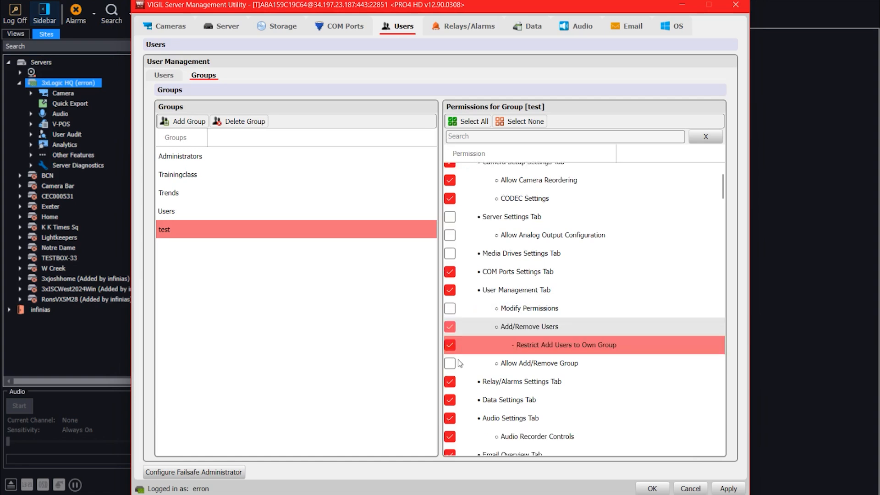
scroll(460, 363, down, 4)
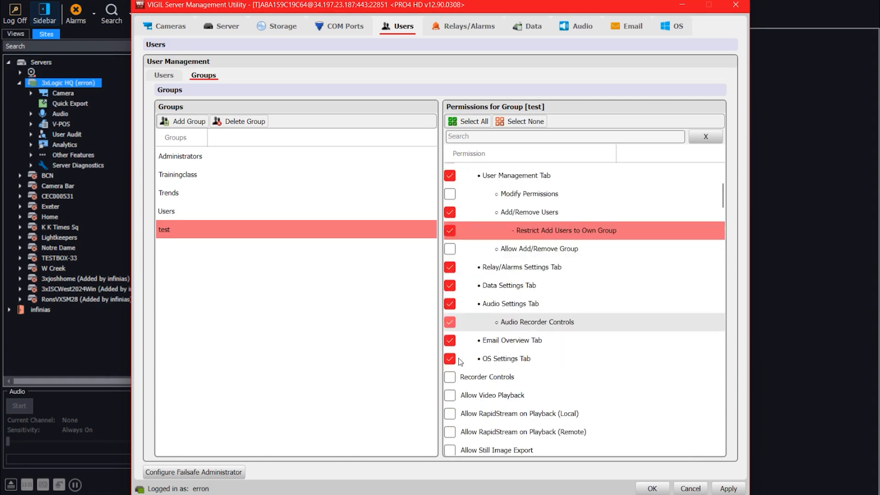
scroll(460, 360, down, 5)
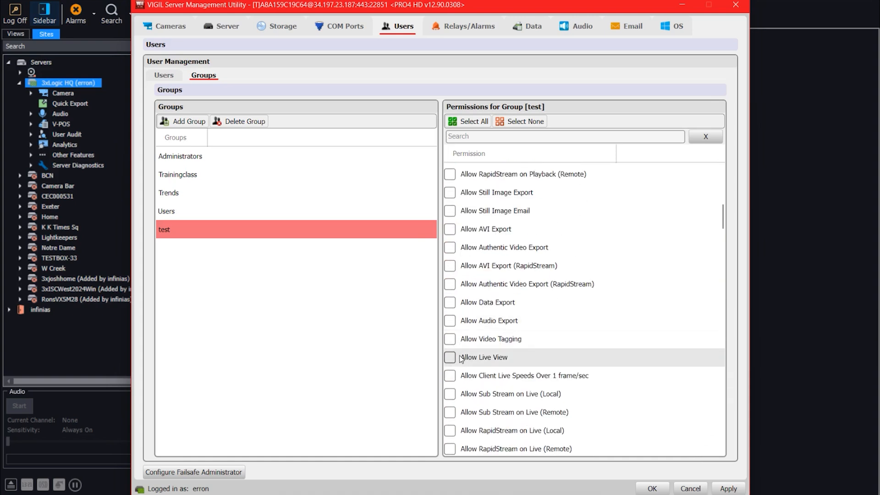
scroll(460, 357, down, 2)
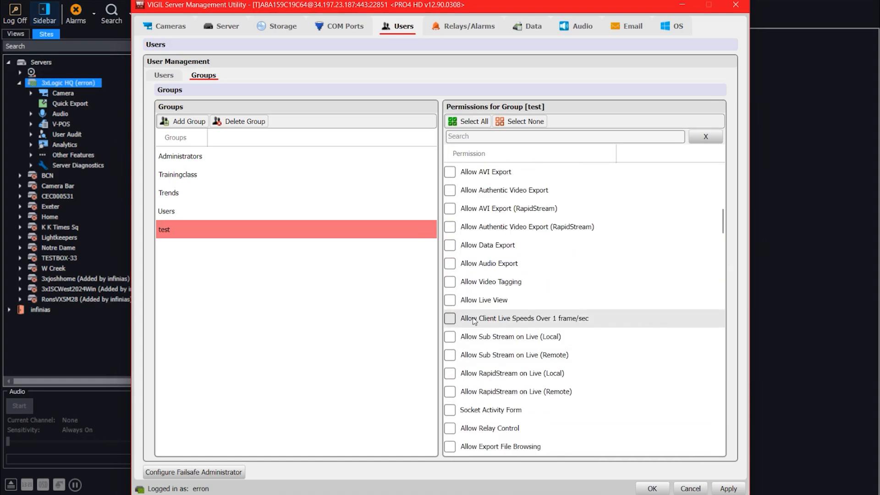
click(452, 300)
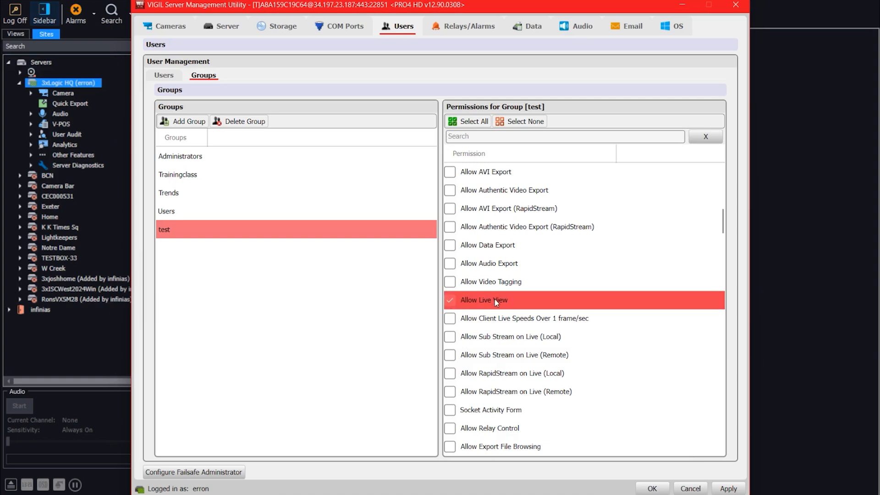
click(450, 337)
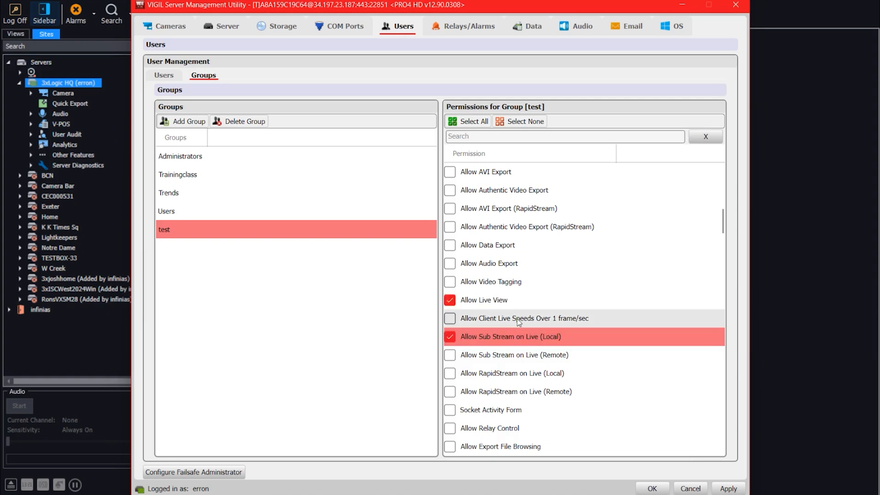
Step: Give the test group access to the cameras VX-5M20-B-RIAL, VX-8M-OD-RIAW-X and VX-5M28-MD-IAW
scroll(516, 318, down, 3)
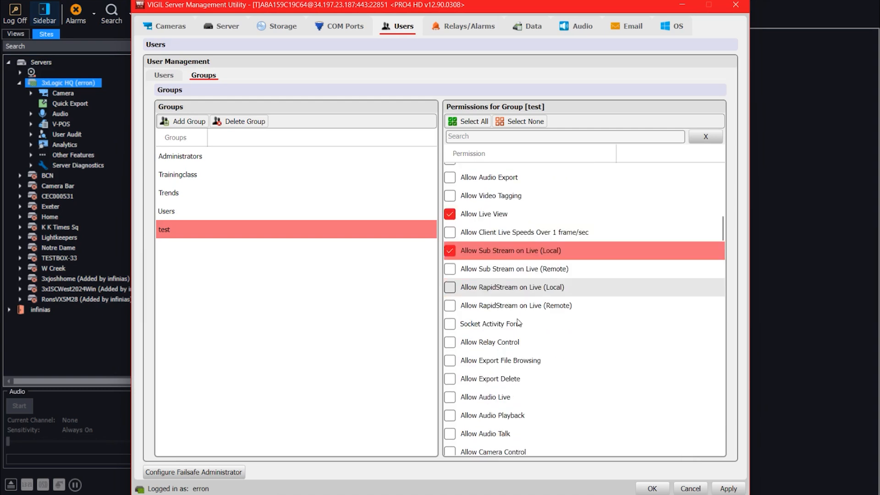
scroll(517, 319, down, 8)
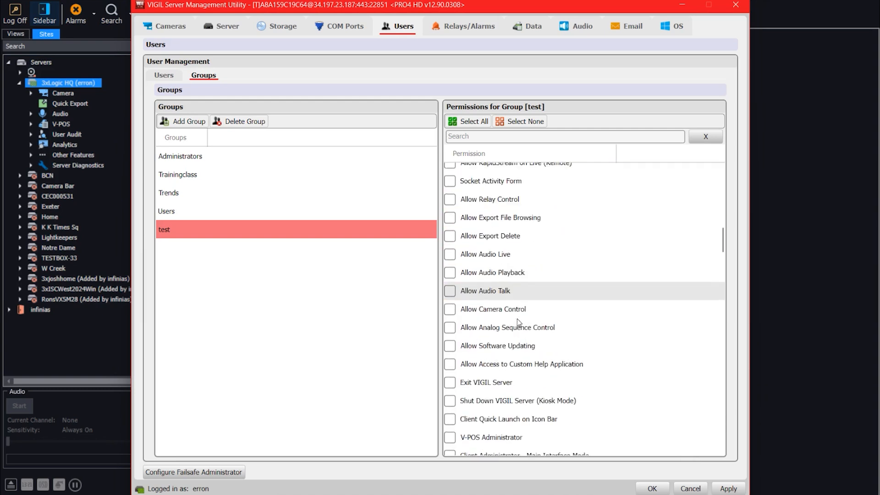
scroll(517, 318, down, 10)
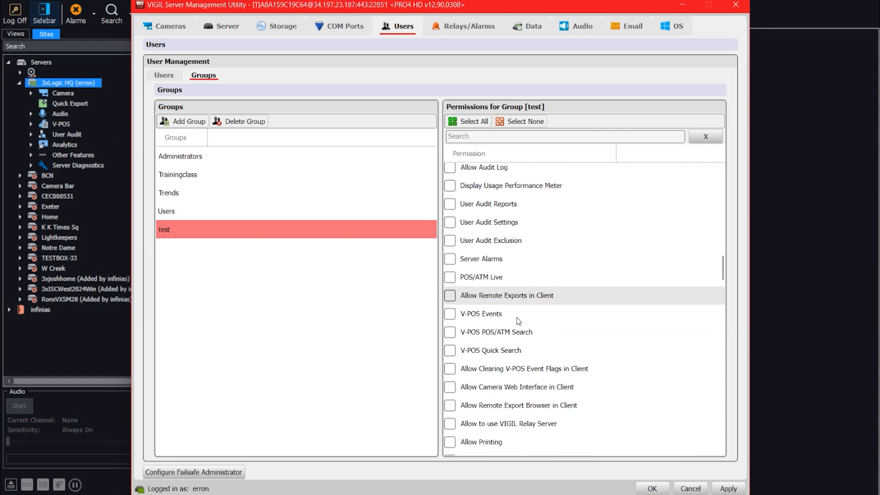
scroll(517, 318, down, 7)
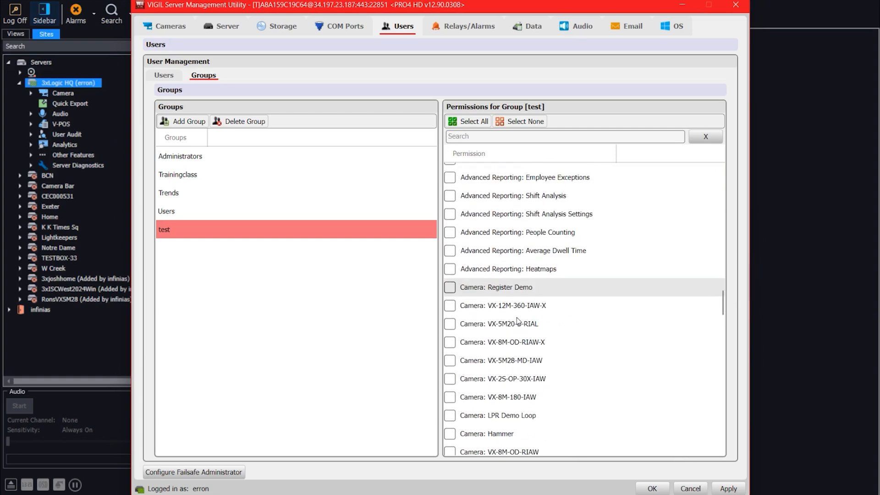
click(450, 324)
click(450, 342)
click(452, 360)
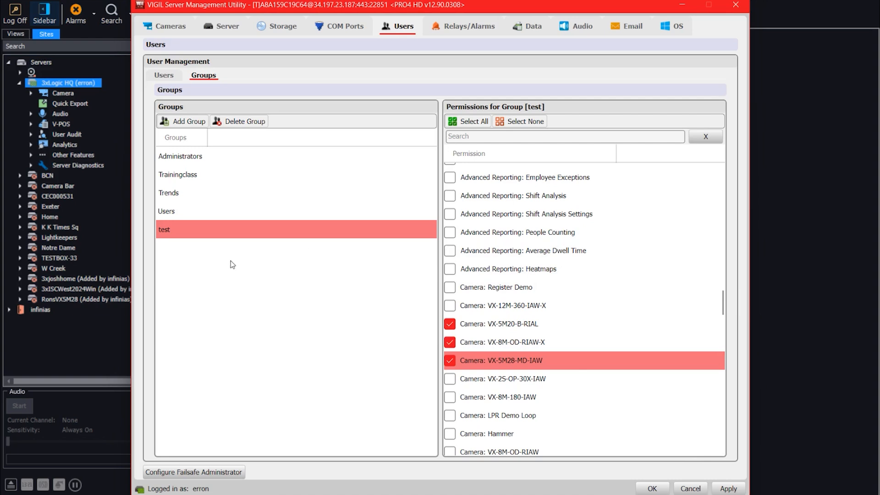
Step: Try assigning a new user to the test group in the new-user form, and discard the form
click(164, 76)
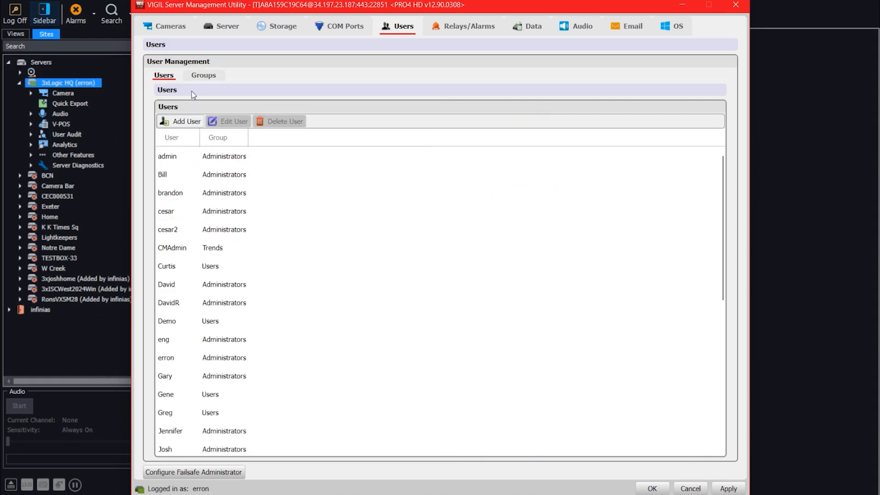
click(186, 123)
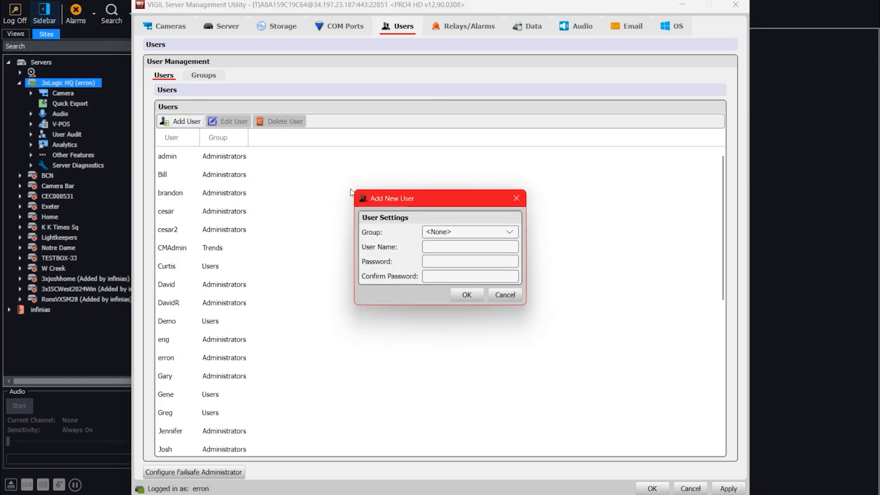
click(447, 232)
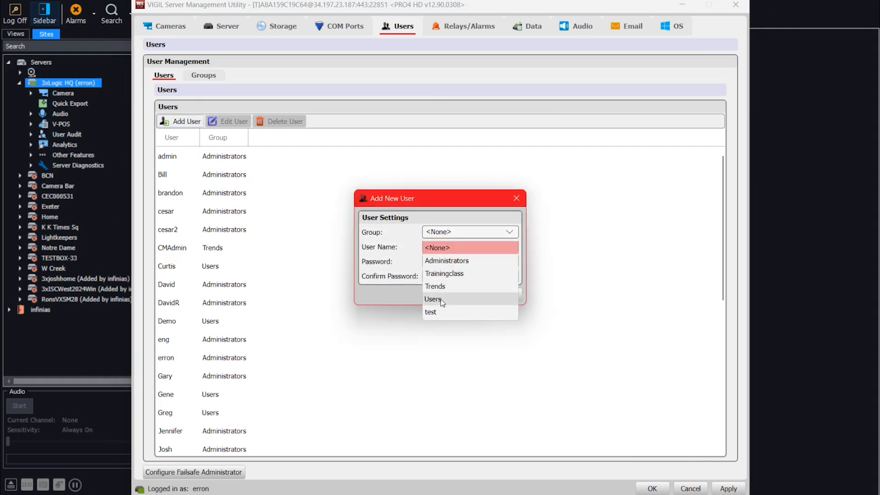
click(439, 312)
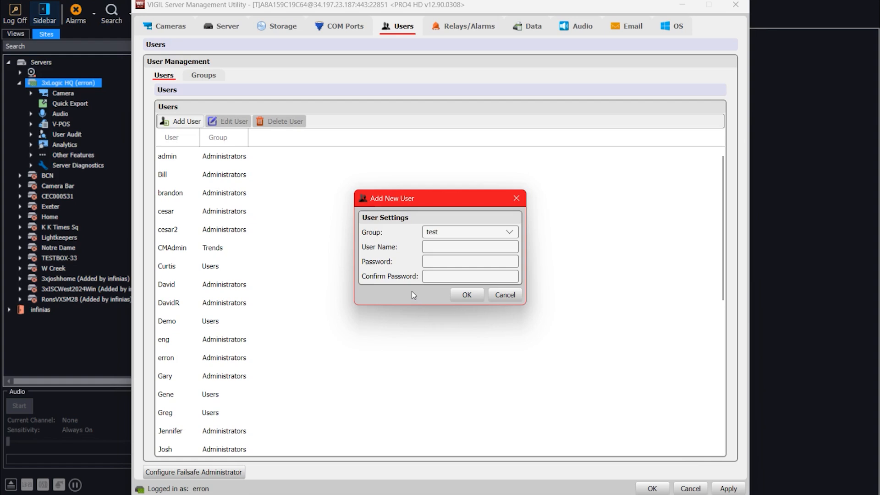
click(505, 295)
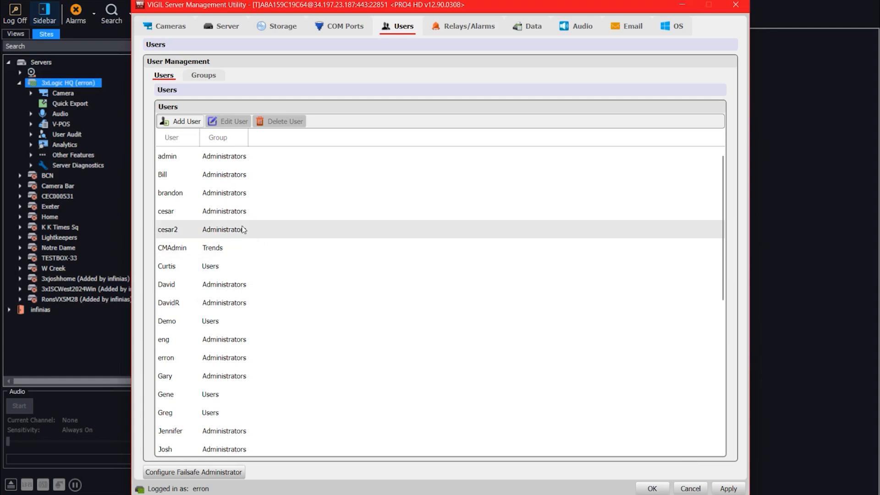
Step: Select the fourth account in the user list, a member of the Administrators group
click(246, 212)
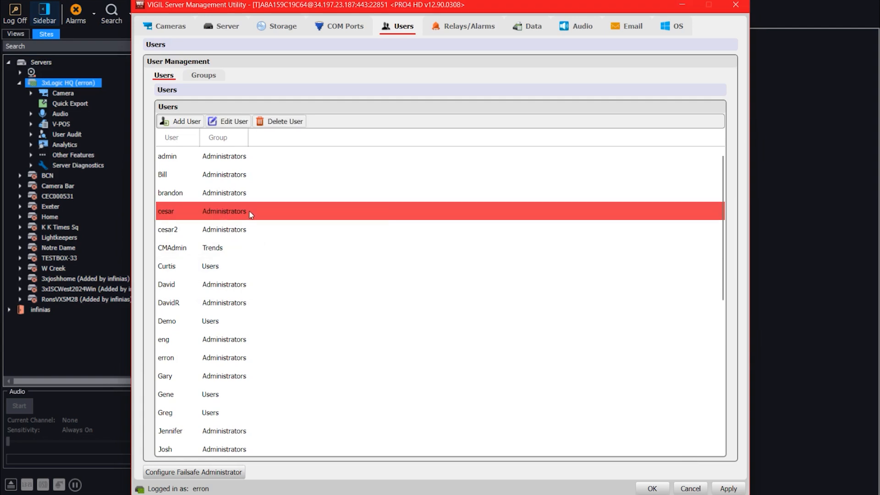